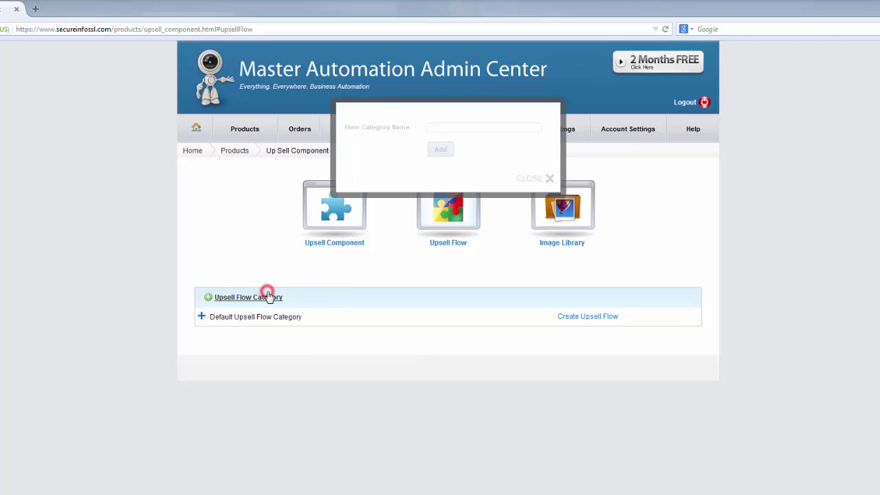
# - Add a new upsell flow category named "Coaching Programs"
pyautogui.click(464, 128)
pyautogui.write('Coaching')
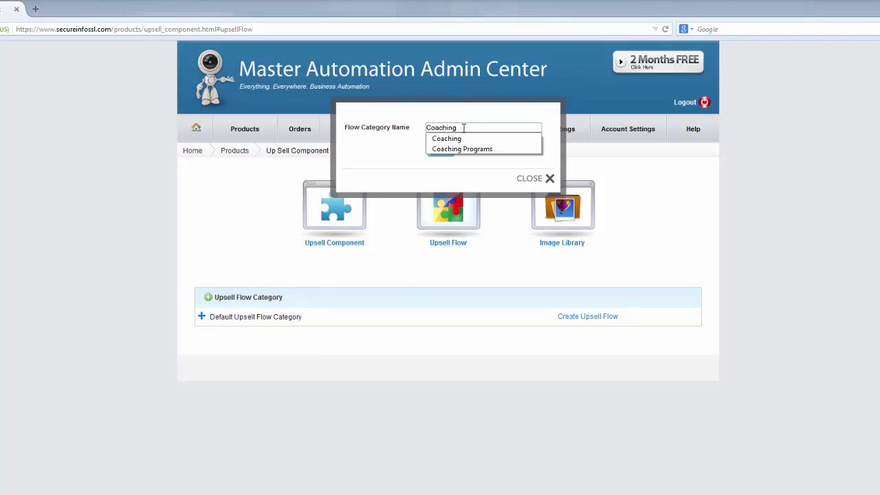
pyautogui.click(462, 148)
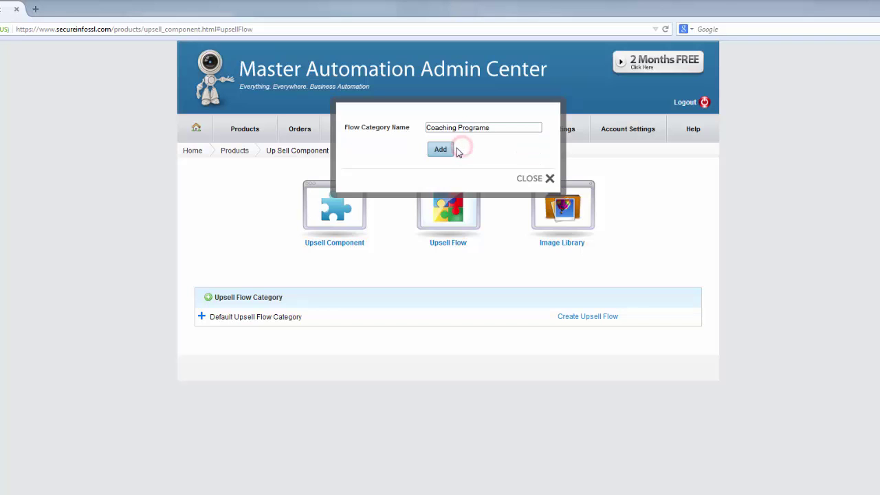
pyautogui.click(447, 150)
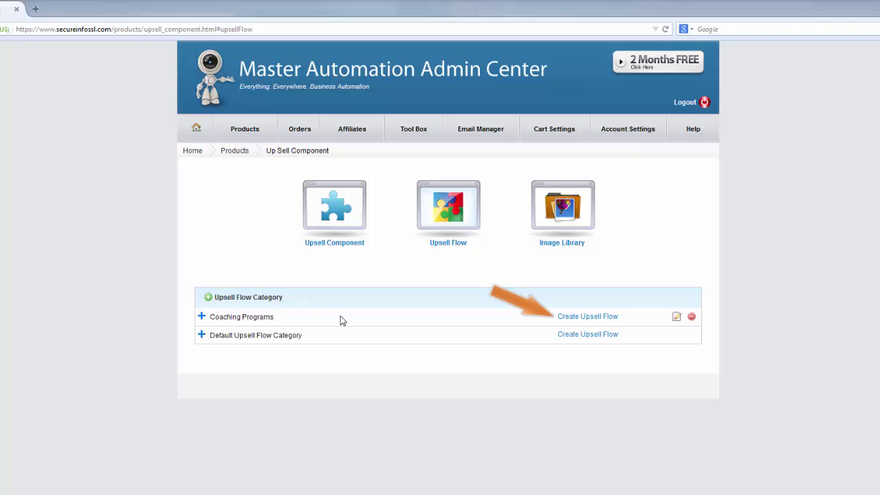
# - Start a new upsell flow in the Coaching Programs category and name it "Coaching Upsell"
pyautogui.click(585, 319)
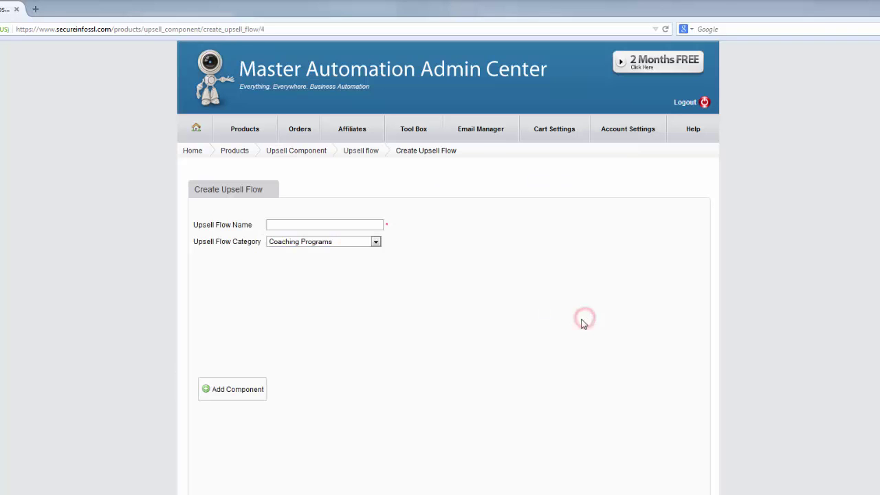
pyautogui.click(278, 225)
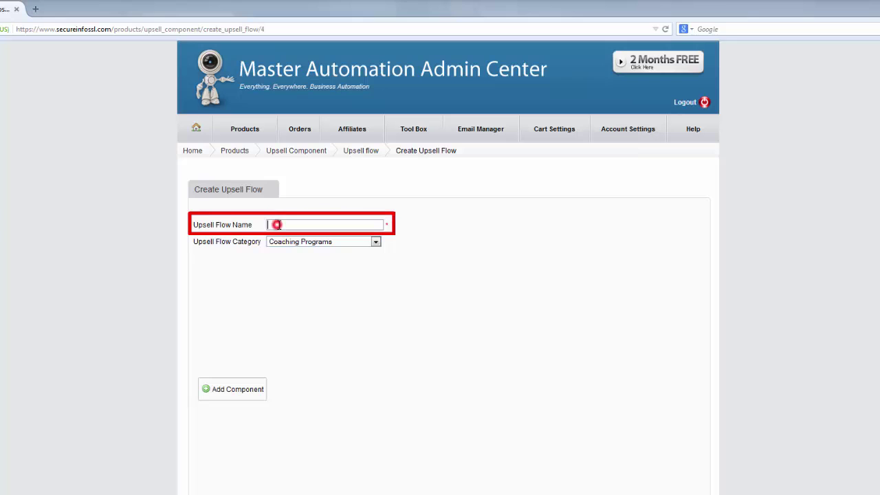
pyautogui.write('Coaching Upsell')
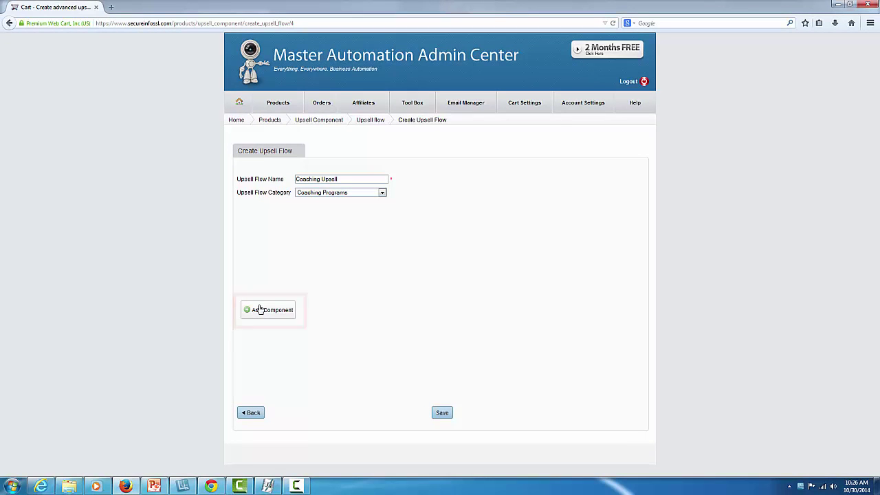
# - Add 1-On-1 Intensive as the flow's first component and Retreat Bundle as its accept component
pyautogui.click(259, 309)
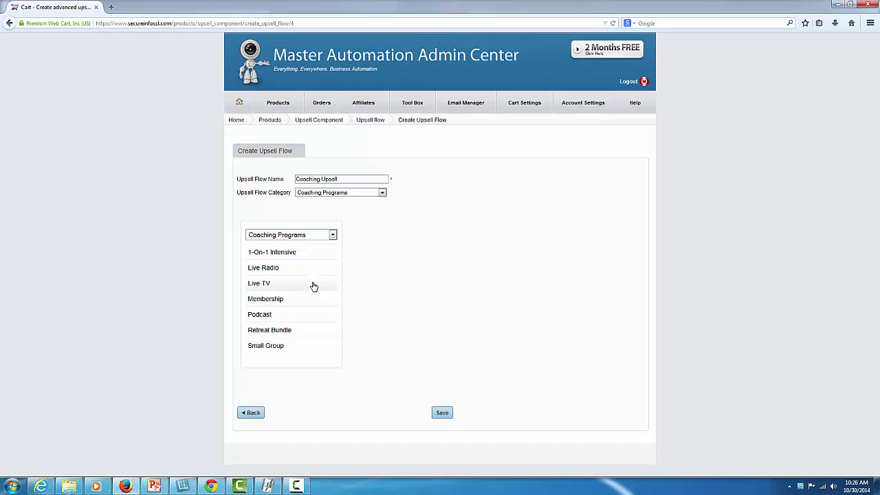
pyautogui.click(286, 252)
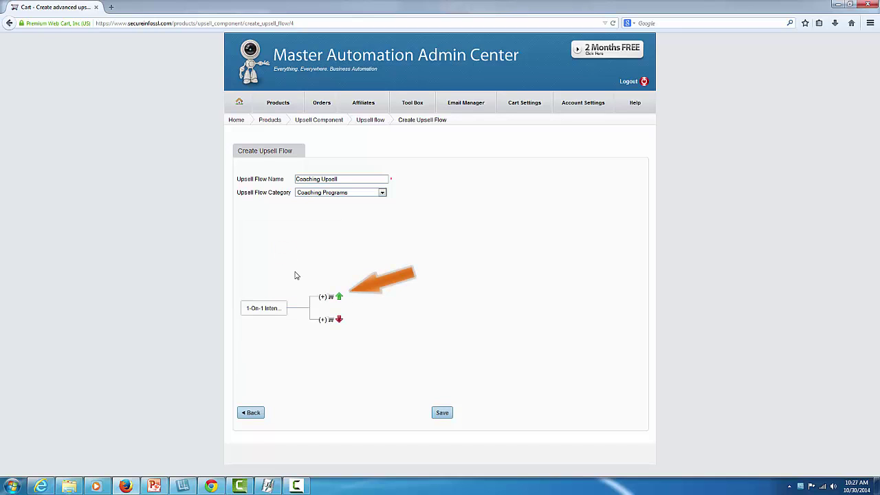
pyautogui.click(332, 297)
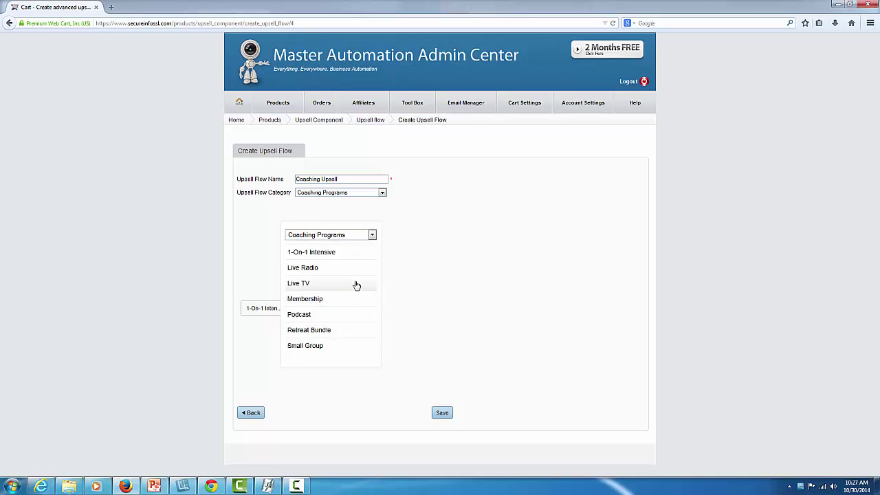
pyautogui.click(323, 330)
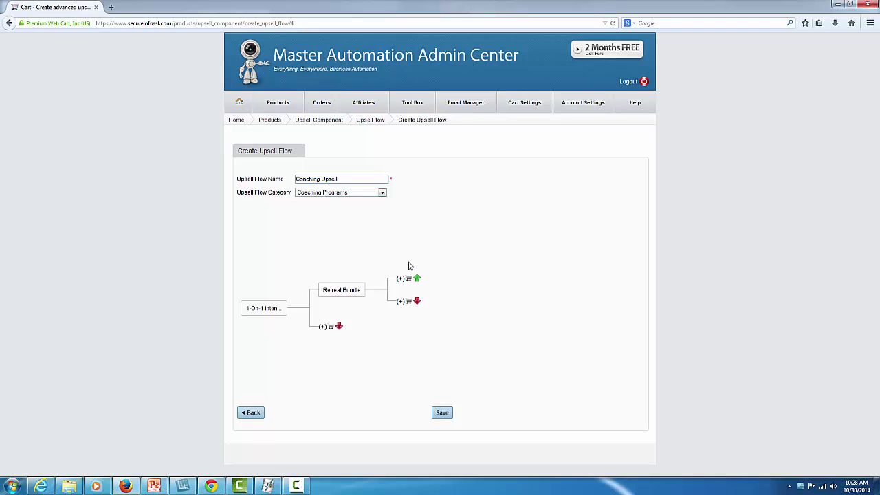
# - Add Live Radio as Retreat Bundle's accept component, with Live TV on its accept branch and Podcast on its decline branch
pyautogui.click(401, 278)
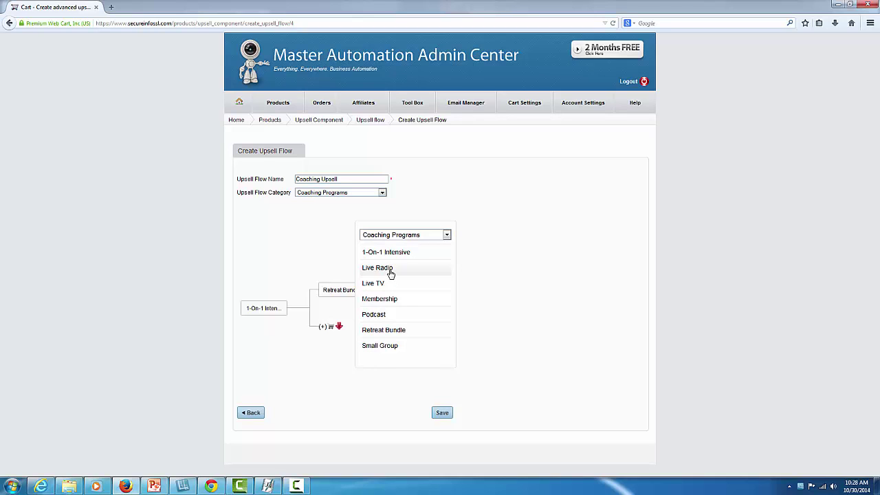
pyautogui.click(391, 270)
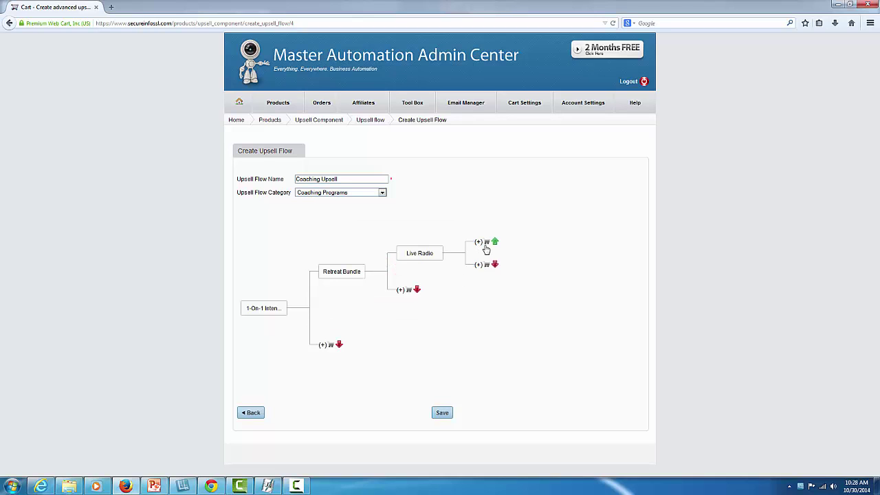
pyautogui.click(491, 242)
pyautogui.click(449, 297)
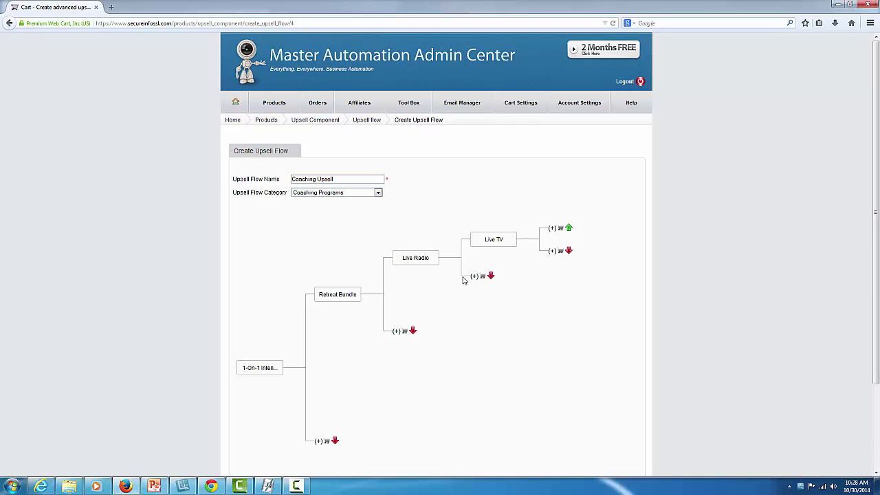
pyautogui.click(479, 276)
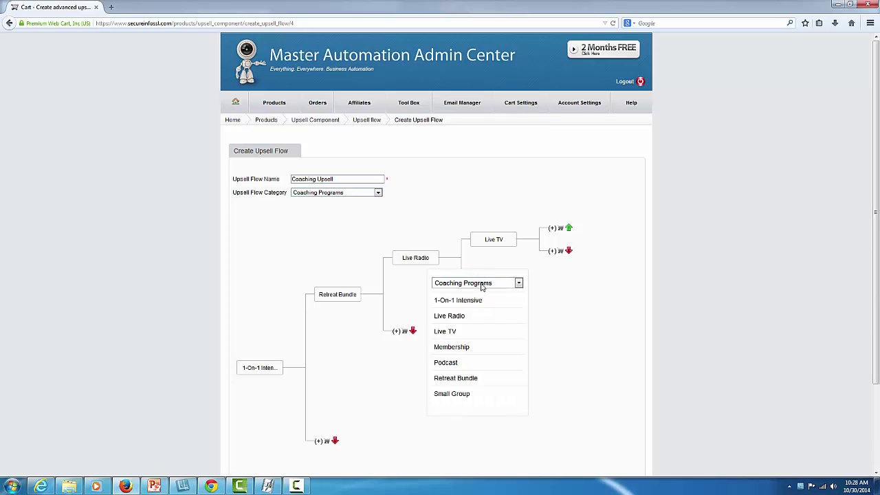
pyautogui.click(452, 366)
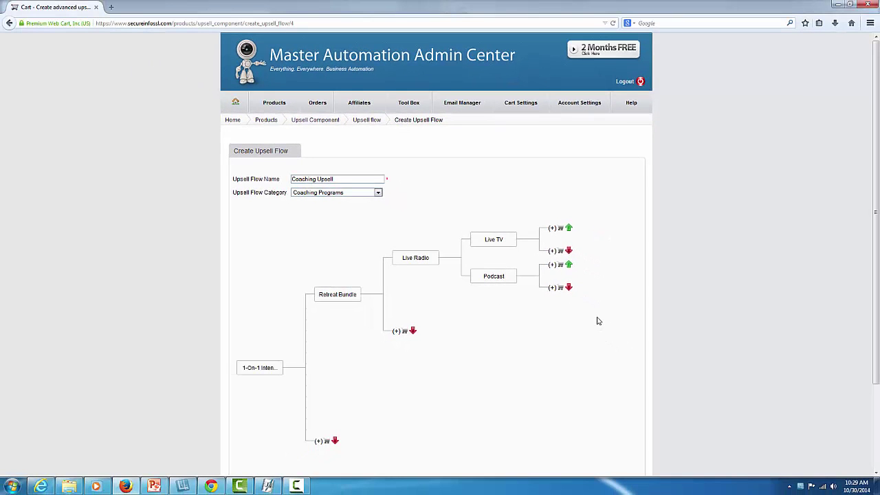
# - Add Membership as Retreat Bundle's decline component and Live Radio as Membership's accept component
pyautogui.click(404, 331)
pyautogui.click(396, 397)
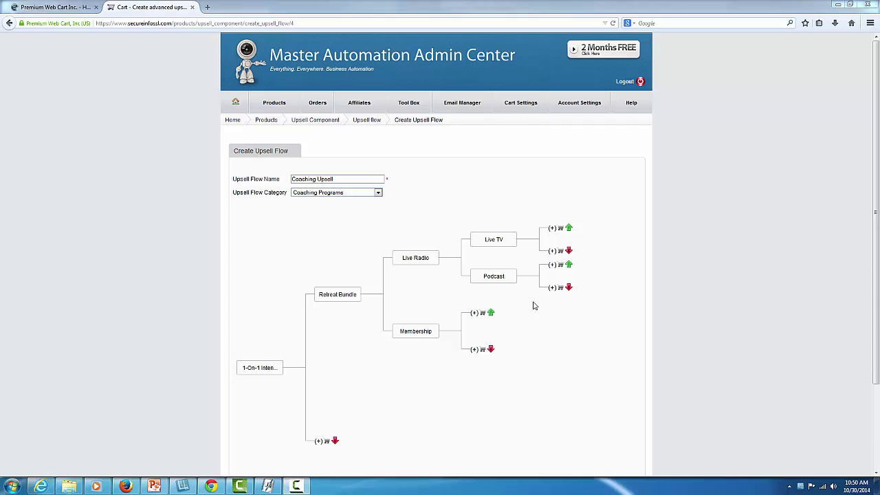
pyautogui.click(485, 315)
pyautogui.click(455, 354)
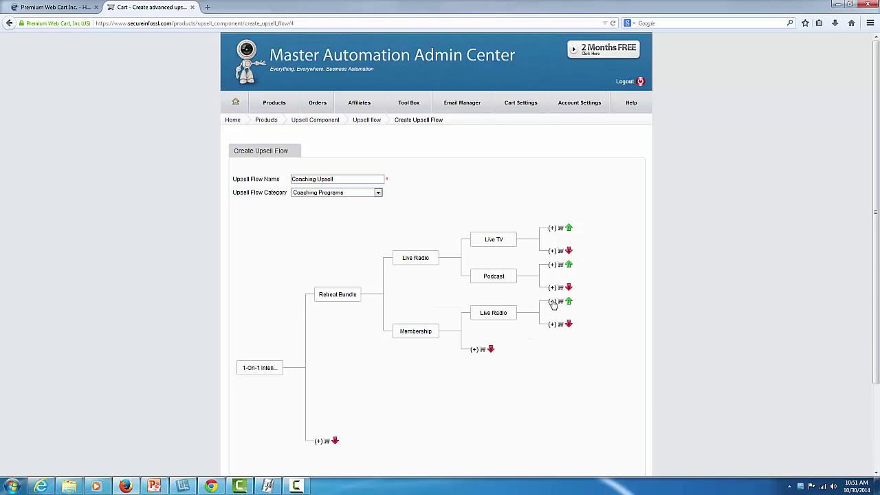
# - Add Live TV as accept and Podcast as decline component of the Live Radio offer under Retreat Bundle's Membership
pyautogui.click(558, 304)
pyautogui.click(535, 358)
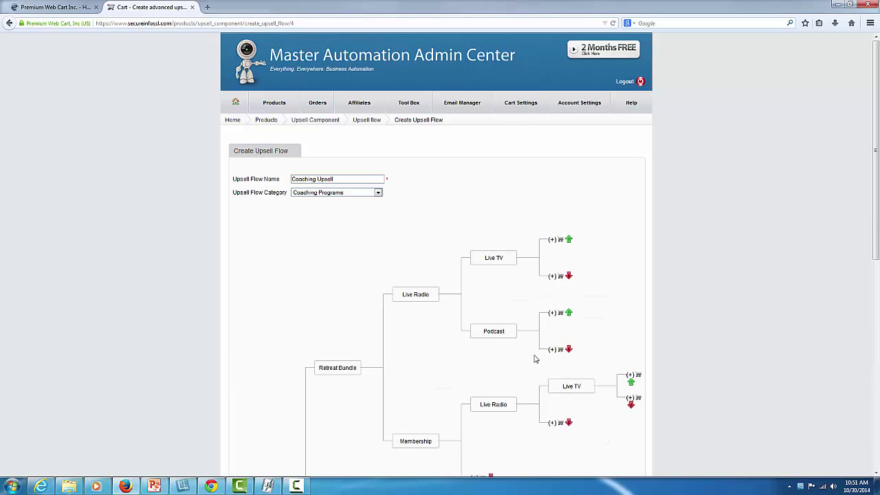
pyautogui.scroll(-3, 590, 335)
pyautogui.click(560, 213)
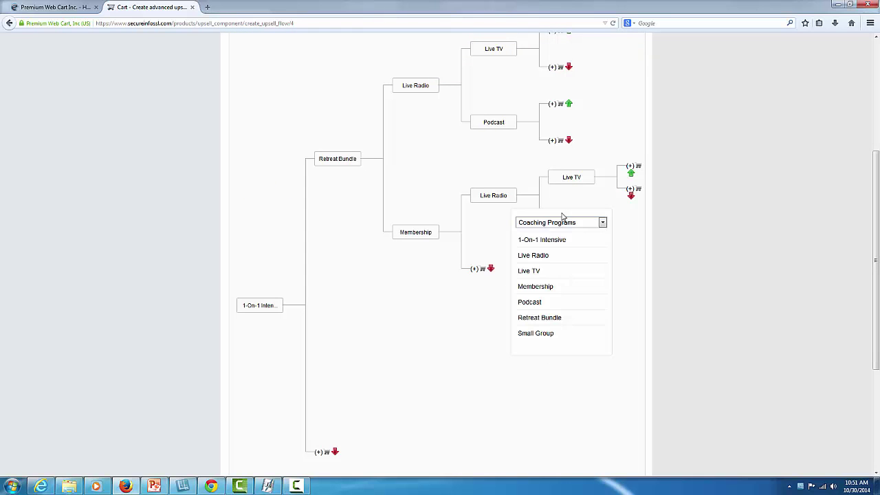
pyautogui.click(537, 303)
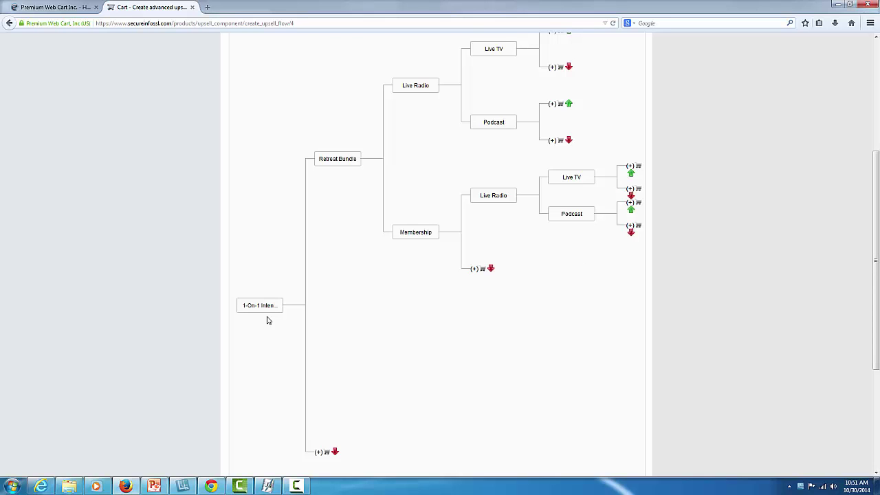
# - Add Small Group as the decline component of 1-On-1 Intensive and Live Radio as Small Group's accept component
pyautogui.scroll(-3, 328, 323)
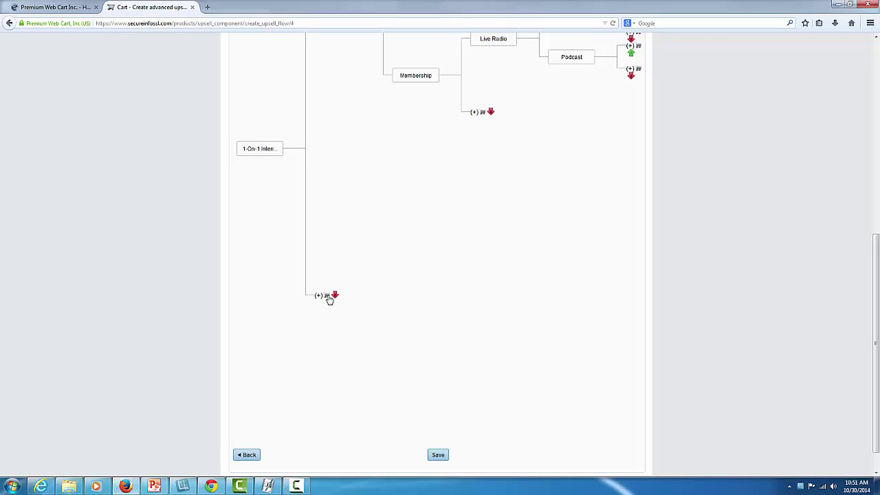
pyautogui.click(327, 296)
pyautogui.click(314, 417)
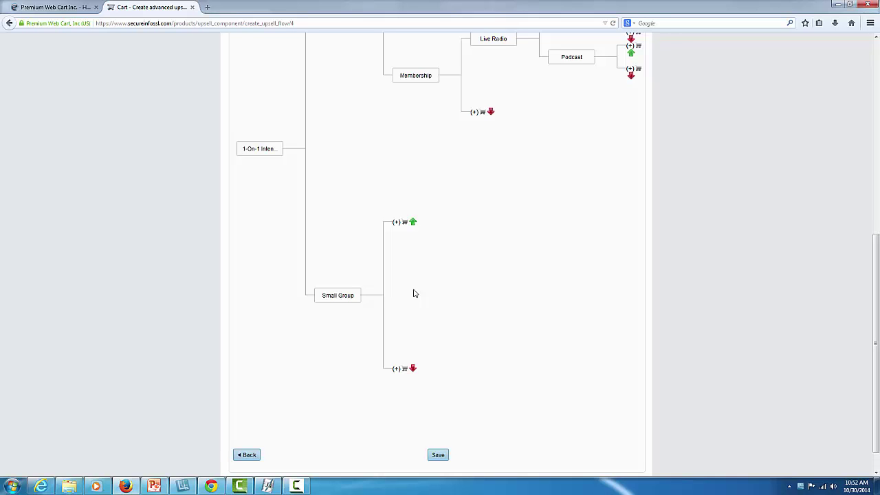
pyautogui.click(405, 222)
pyautogui.click(380, 269)
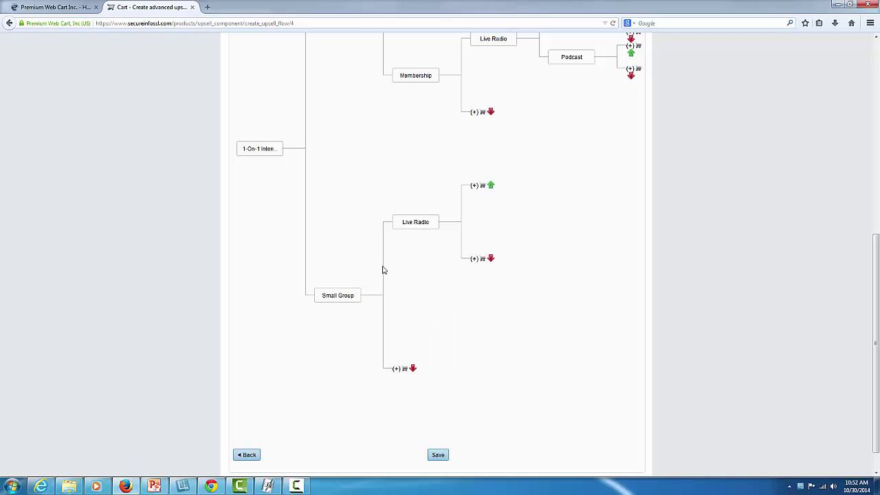
# - Give Small Group's Live Radio offer Live TV as its accept component and Podcast as its decline component
pyautogui.click(483, 189)
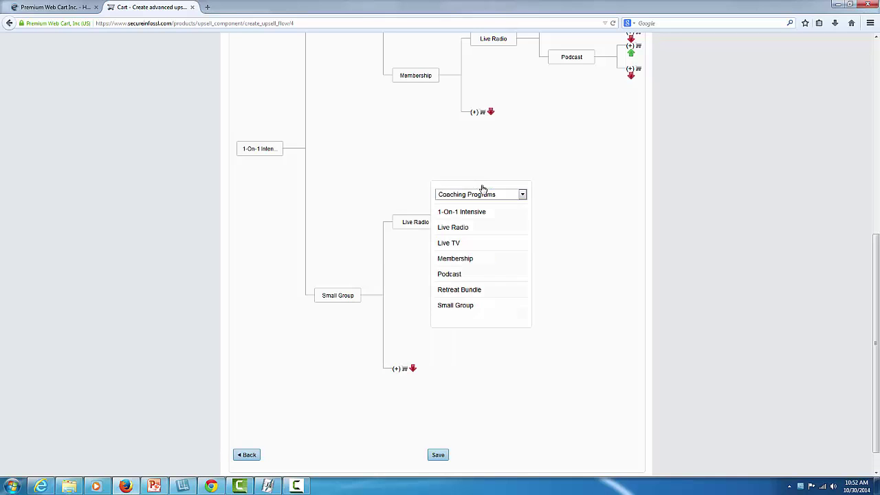
pyautogui.click(452, 240)
pyautogui.click(483, 259)
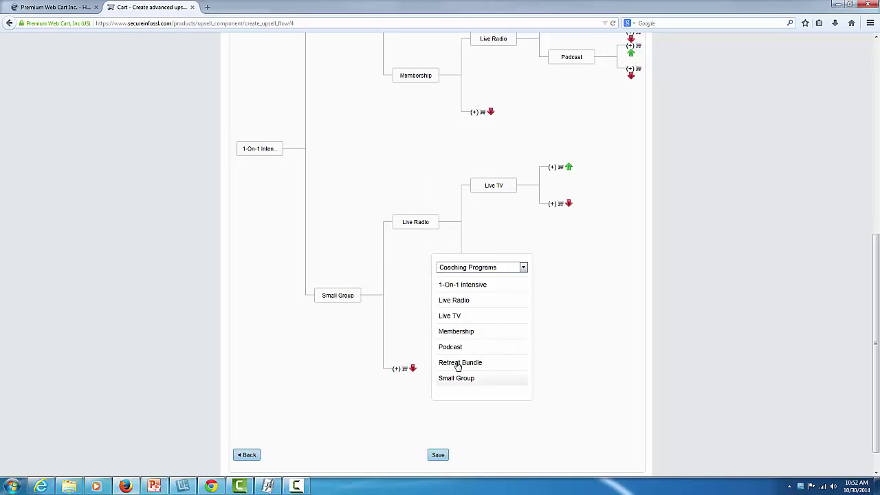
pyautogui.click(456, 349)
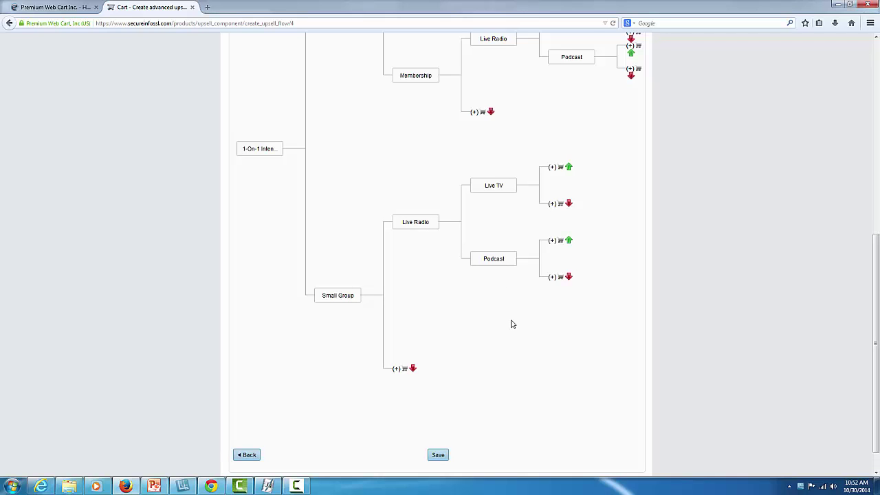
# - Add Membership as Small Group's decline component and Live Radio as that Membership's accept component
pyautogui.click(402, 369)
pyautogui.click(363, 297)
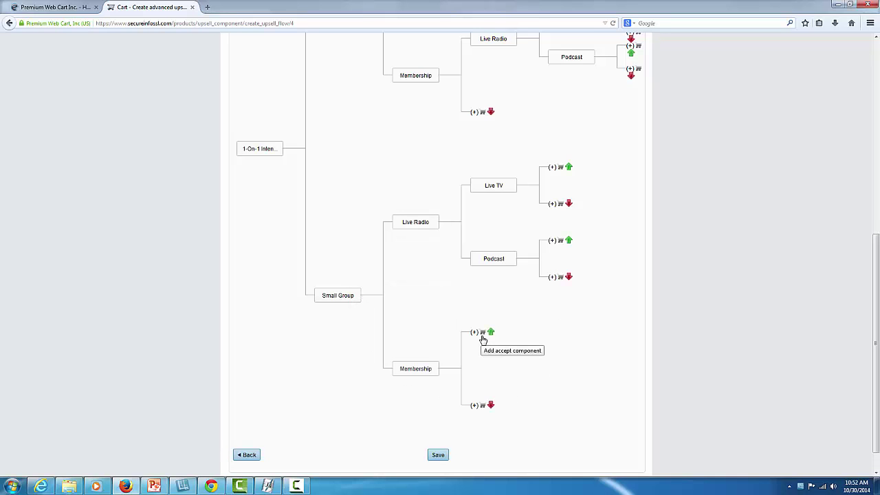
pyautogui.click(482, 333)
pyautogui.click(452, 234)
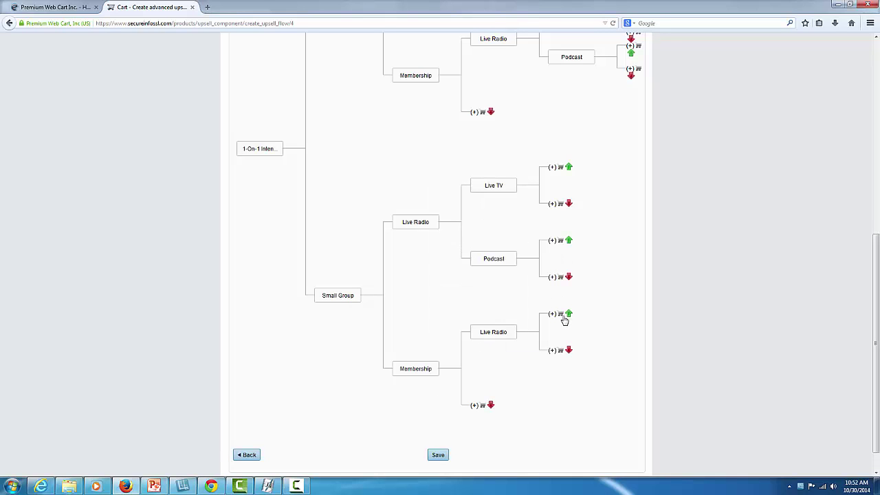
# - Add Live TV as accept and Podcast as decline component of the Live Radio offer under Small Group's Membership
pyautogui.click(561, 314)
pyautogui.click(536, 236)
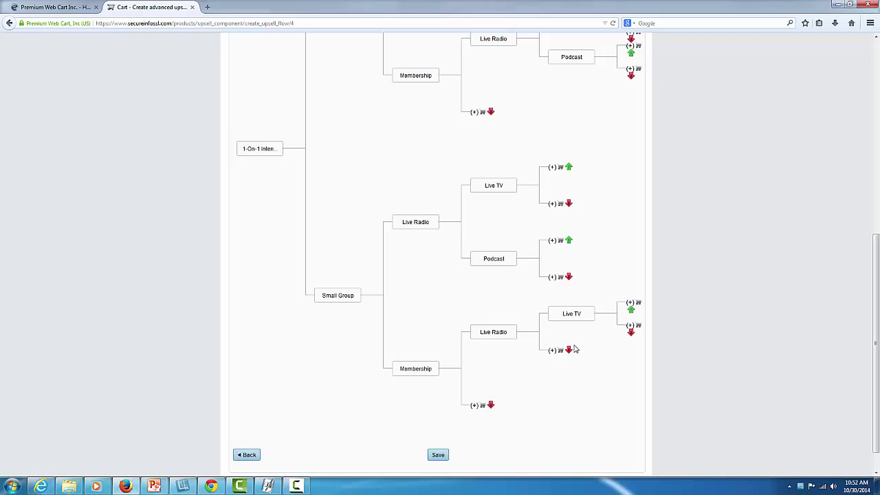
pyautogui.click(561, 350)
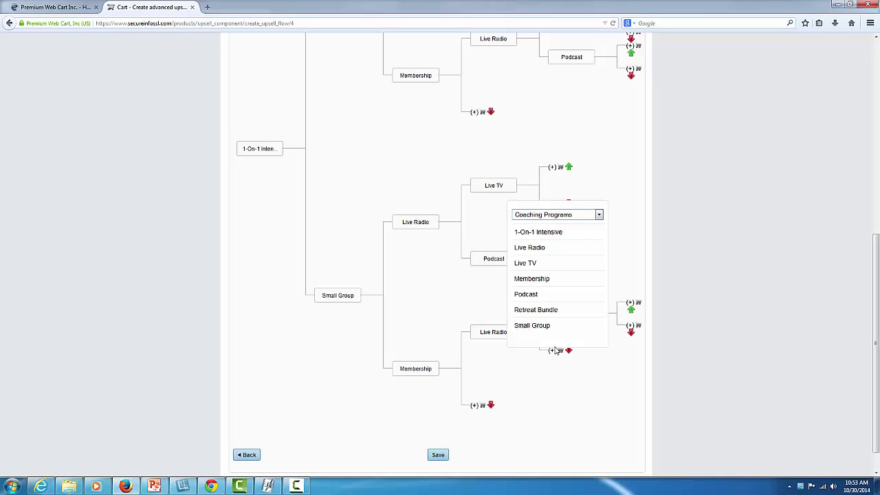
pyautogui.click(528, 295)
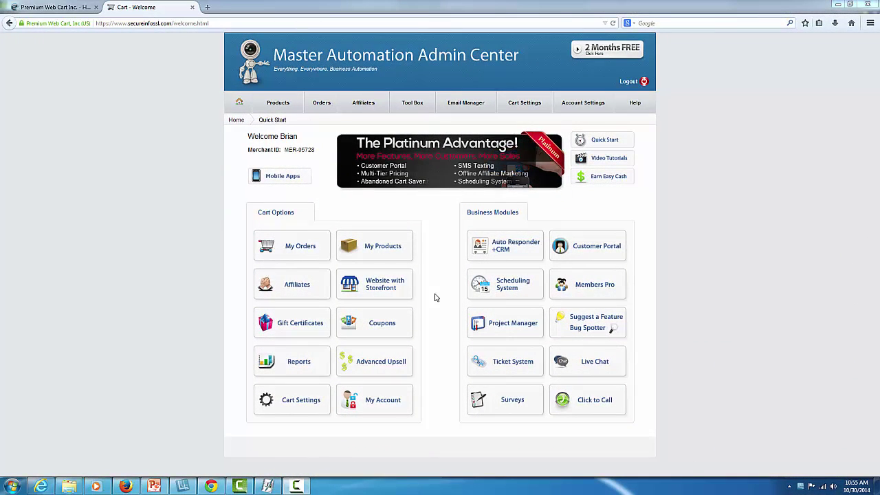
# - Go to the product list and open the Coaching Program product for editing
pyautogui.click(399, 254)
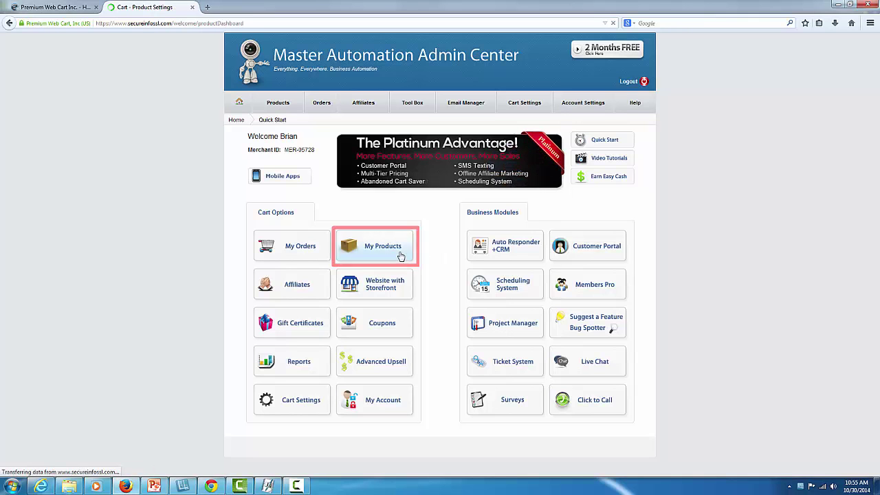
pyautogui.click(392, 196)
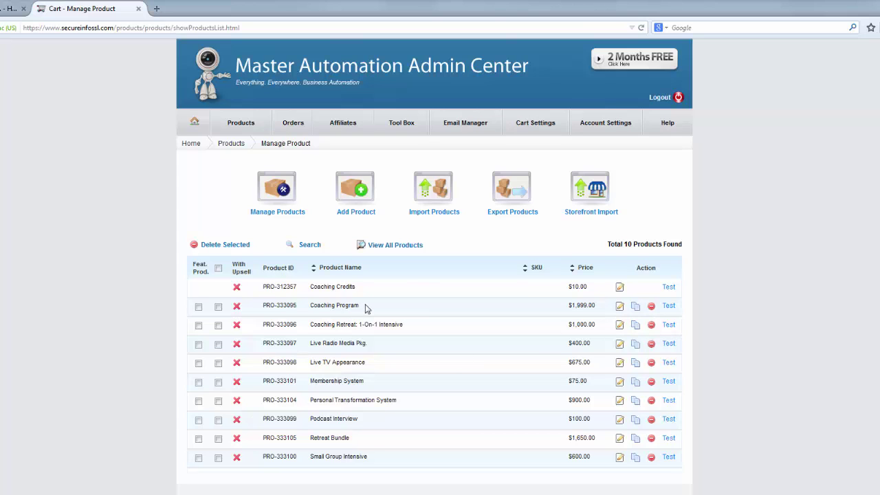
pyautogui.click(620, 306)
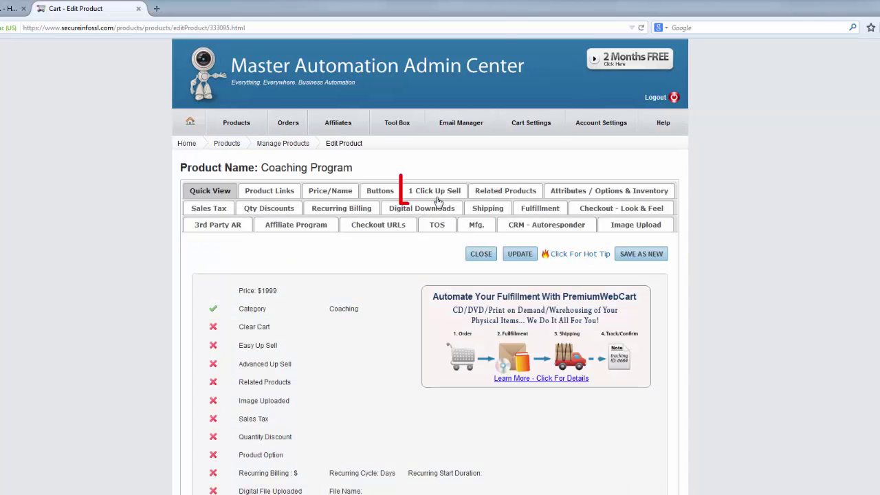
# - Switch the product to Advanced 1 Click Up Sell and save Coaching Upsell as its Pre Upsell Flow
pyautogui.click(439, 192)
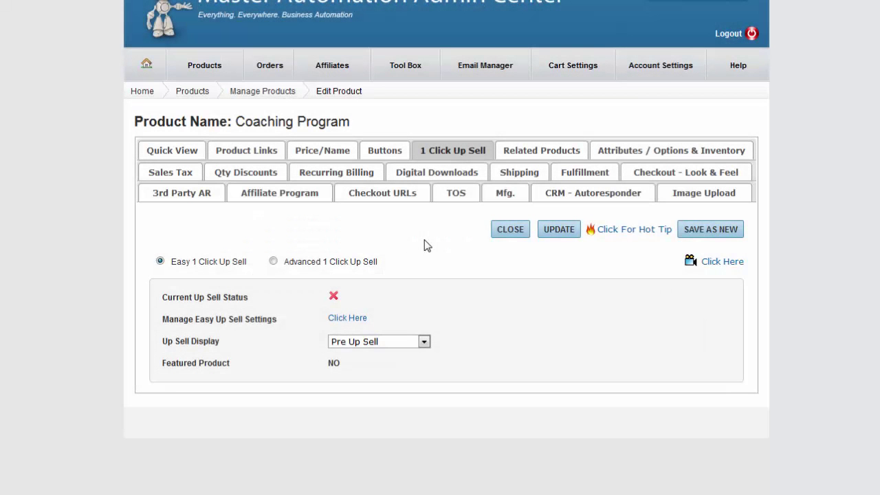
pyautogui.click(274, 261)
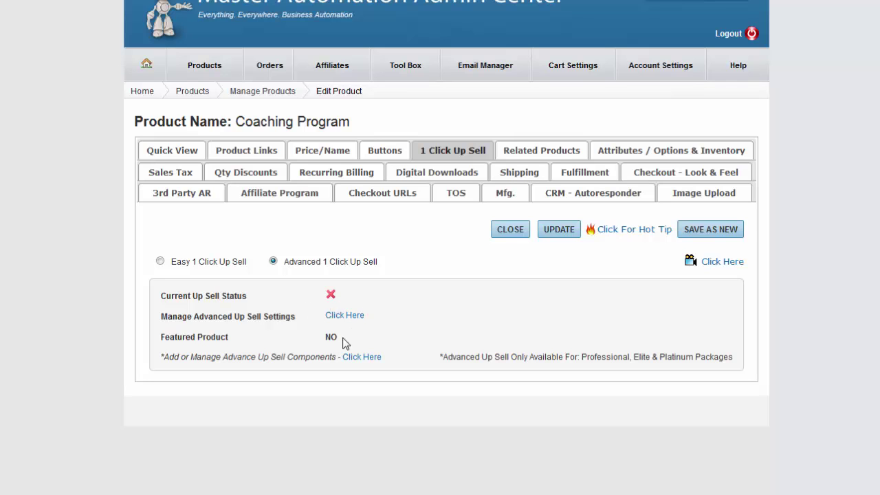
pyautogui.click(354, 316)
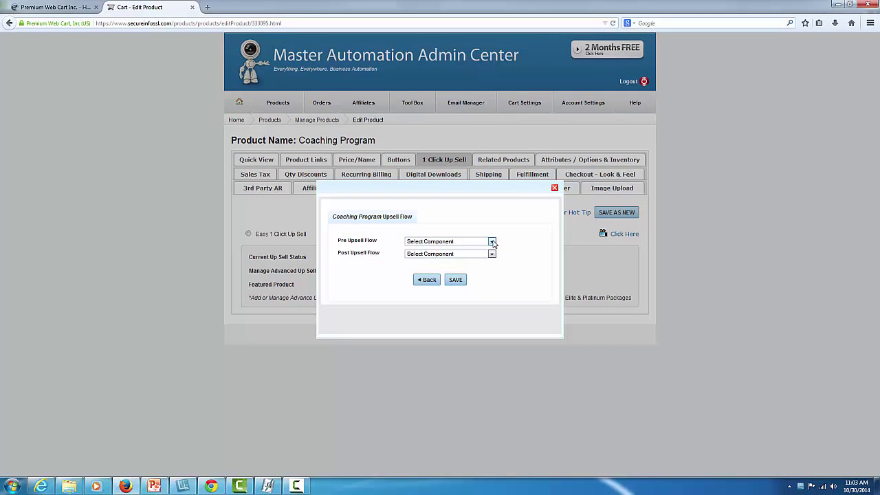
pyautogui.click(492, 242)
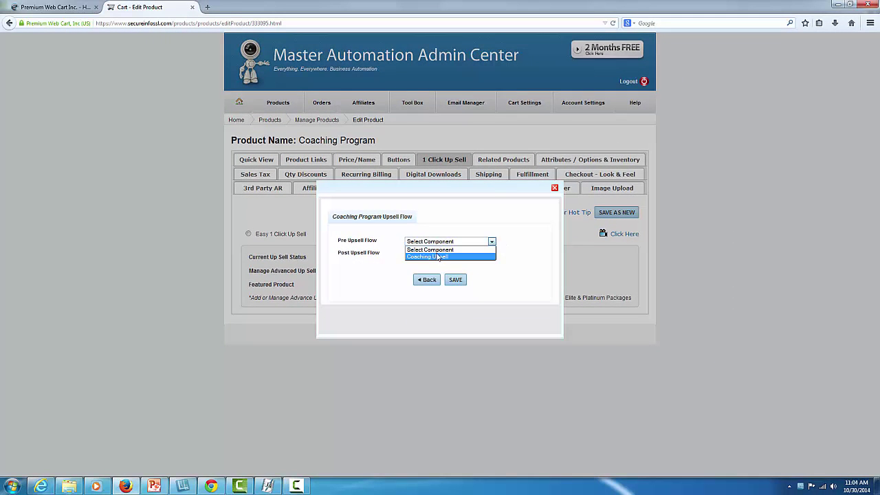
pyautogui.click(438, 257)
pyautogui.click(455, 280)
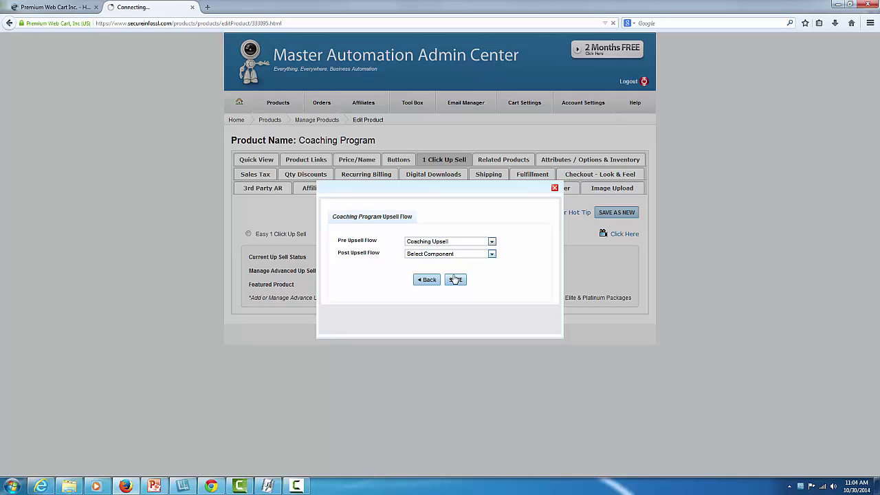